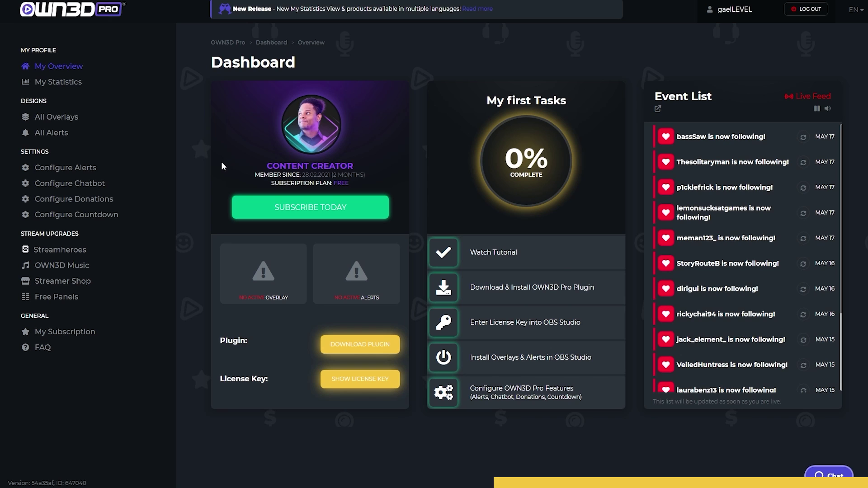
- In OWN3D Pro, go from My Statistics to the Free Panels page
left_click(47, 86)
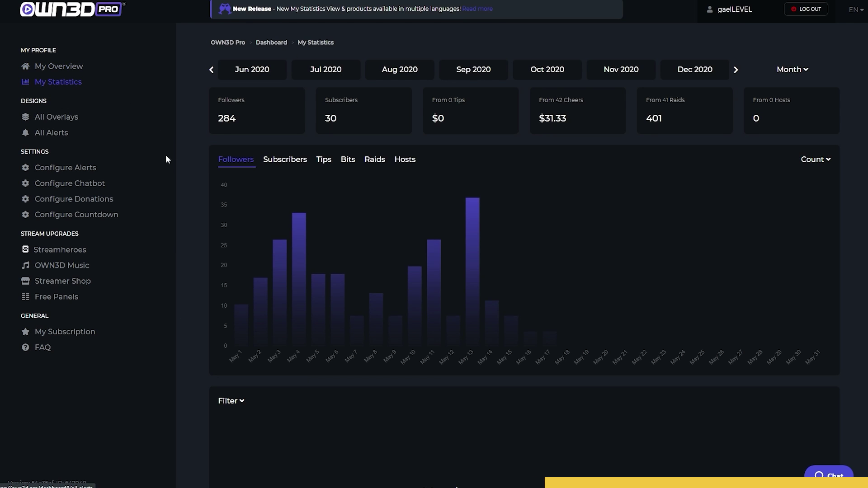
left_click(56, 297)
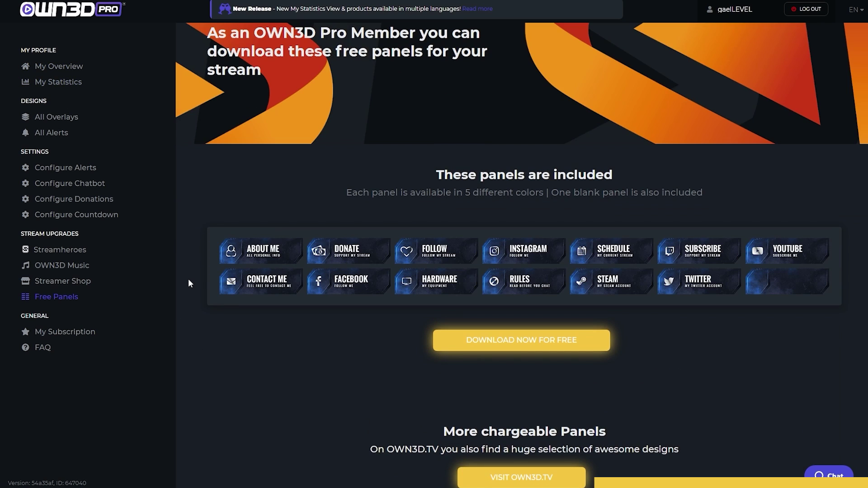
scroll(189, 279, "down", 2)
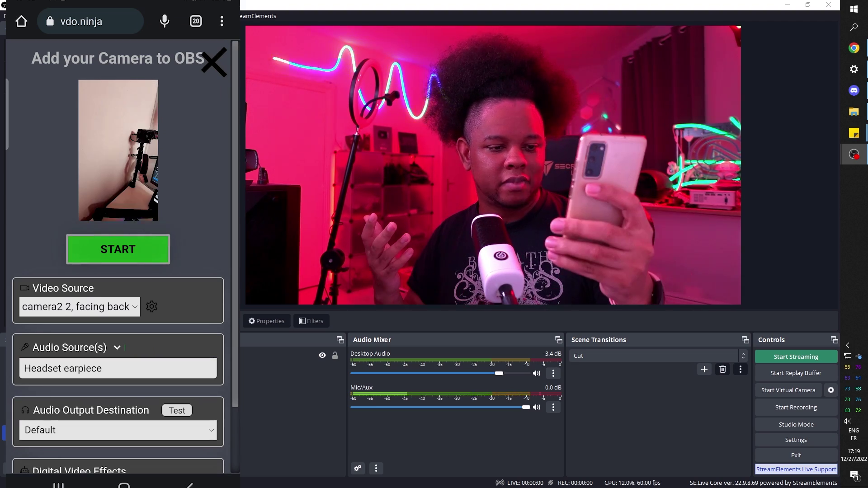
scroll(118, 306, "down", 2)
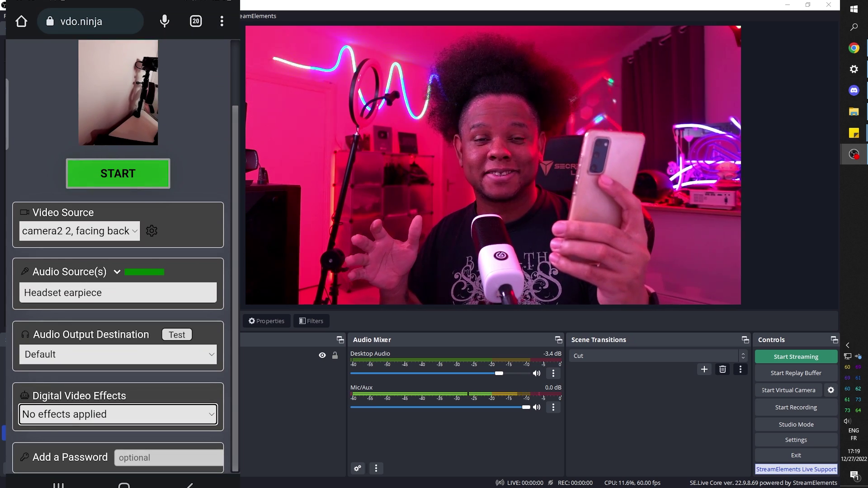
- Keep no video effects, select the front camera 'camera2 1, facing front', and start streaming
left_click(103, 415)
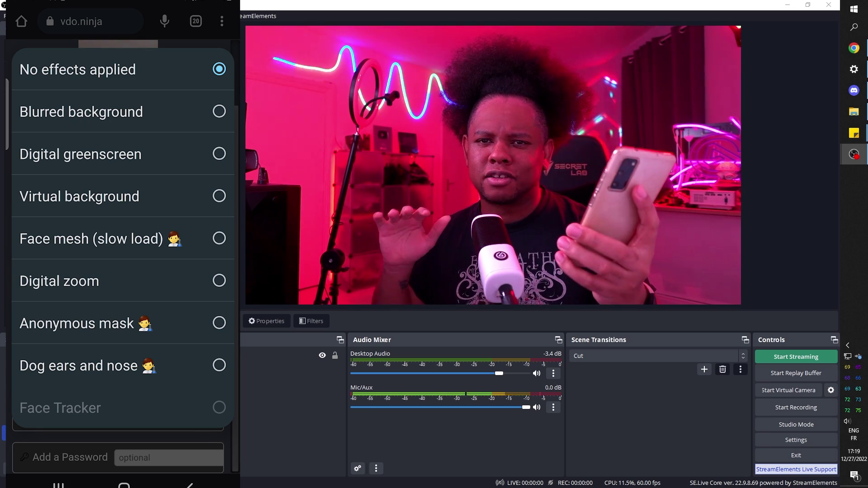
left_click(78, 69)
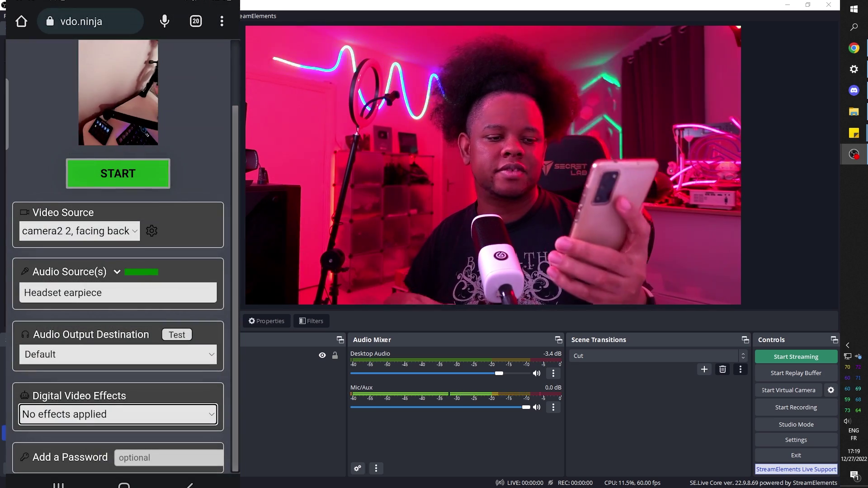
left_click(102, 232)
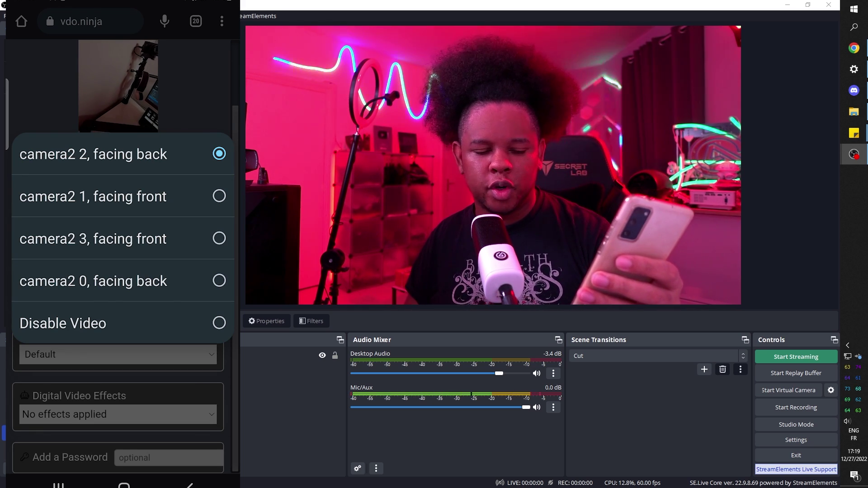
left_click(93, 196)
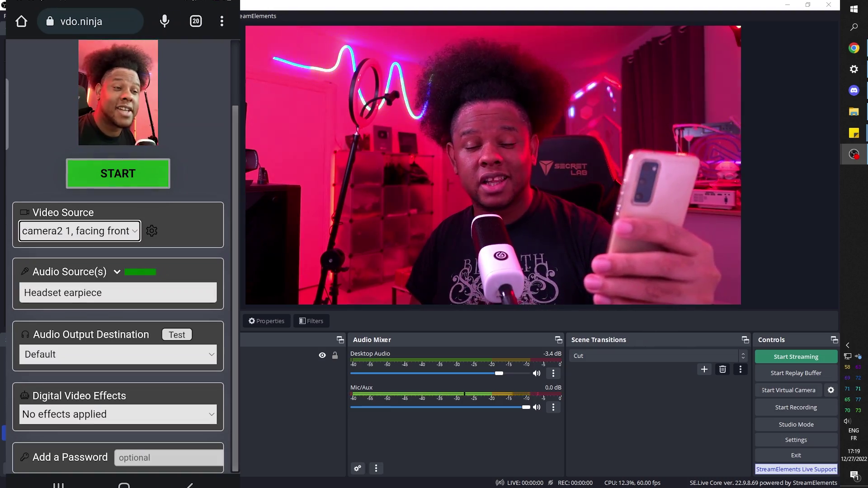
left_click(99, 176)
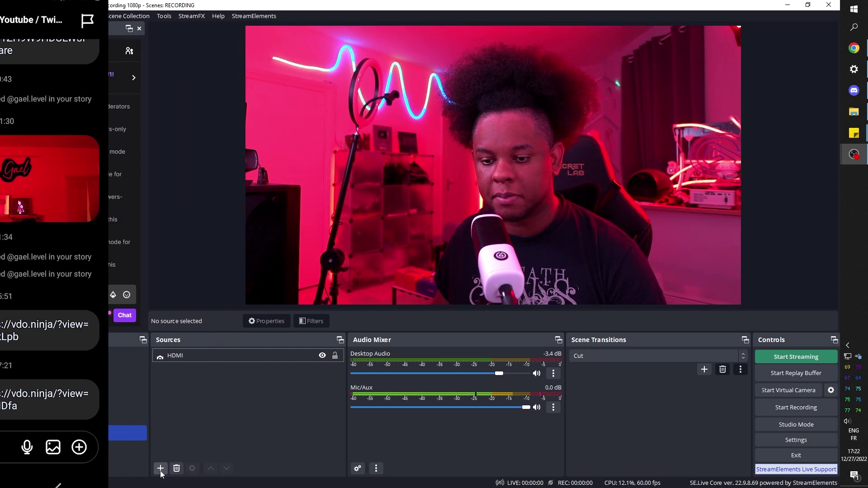
- Add a new Browser source named 'phone'
left_click(160, 469)
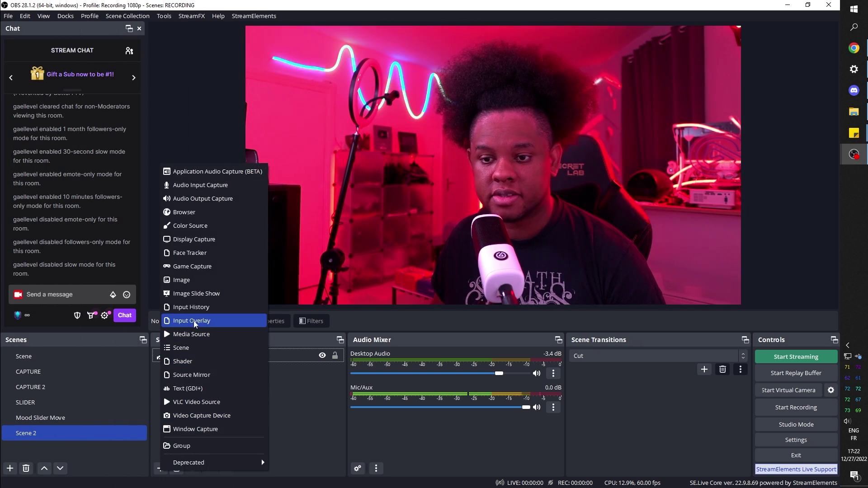
left_click(197, 212)
type("ph")
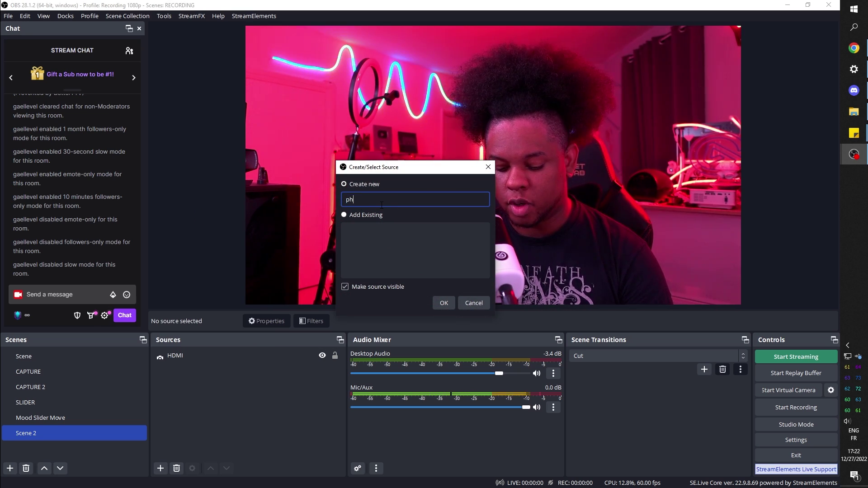
type("one")
key("Return")
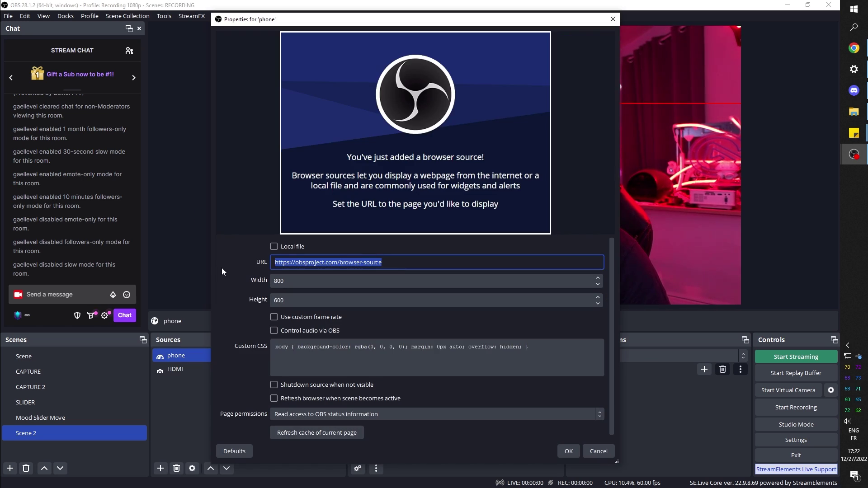
- Give the phone source the VDO.Ninja view link, 1920×1080 size, and OBS-controlled audio
type("https://vdo.ninja/?view=DfENDfa")
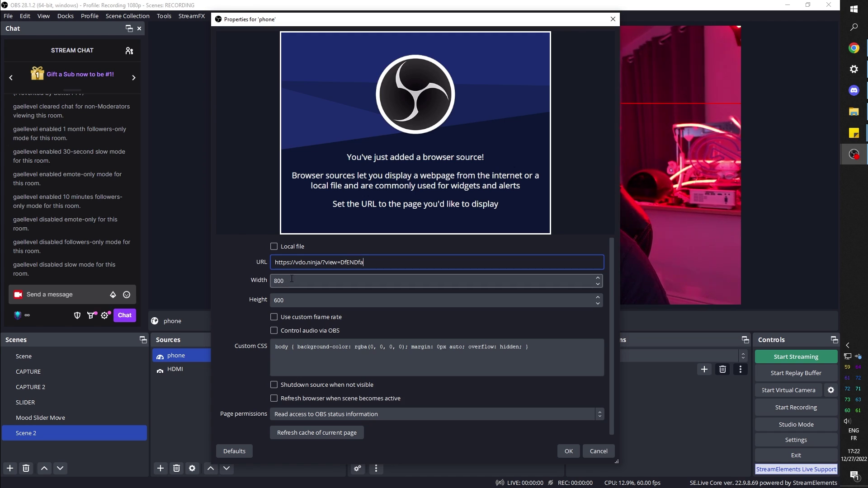
double_click(275, 280)
type("1920")
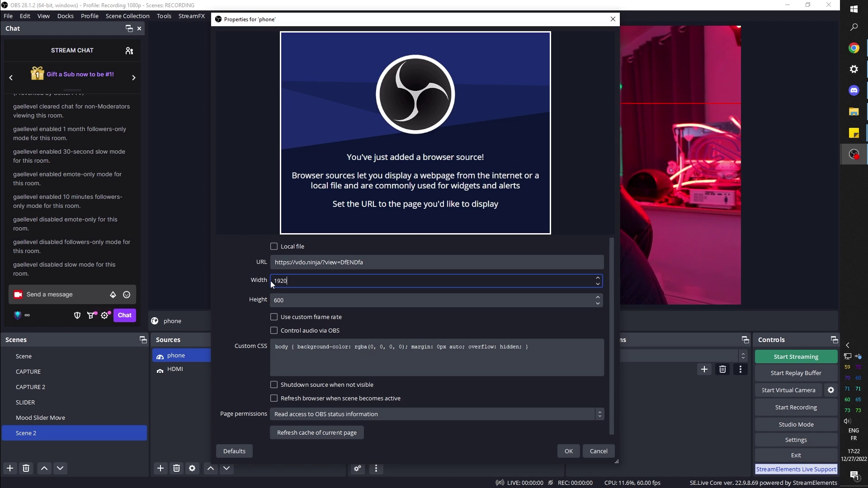
key("Tab")
type("1080")
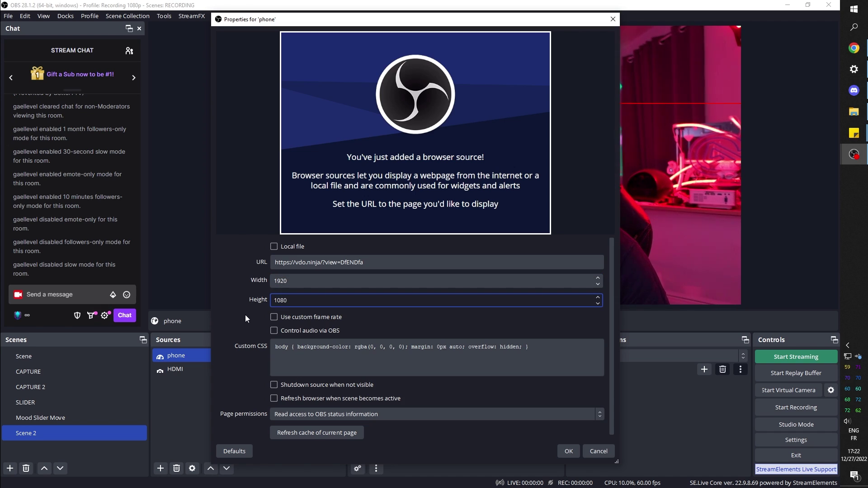
left_click(245, 315)
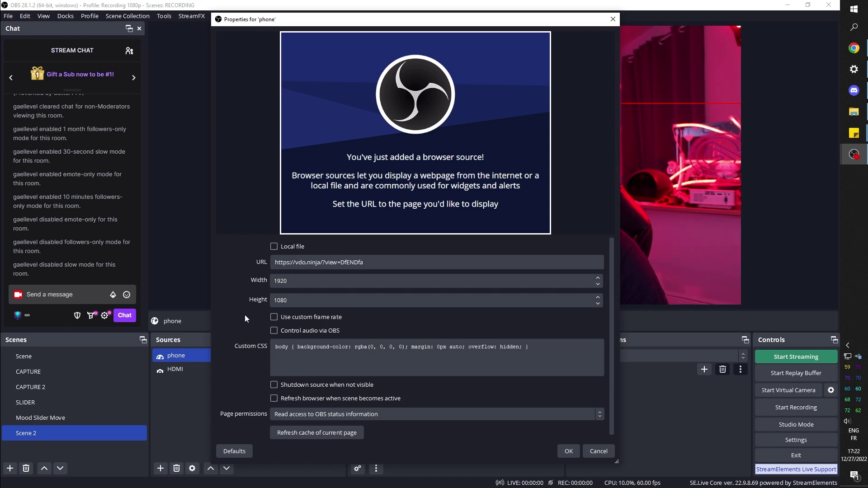
left_click(274, 331)
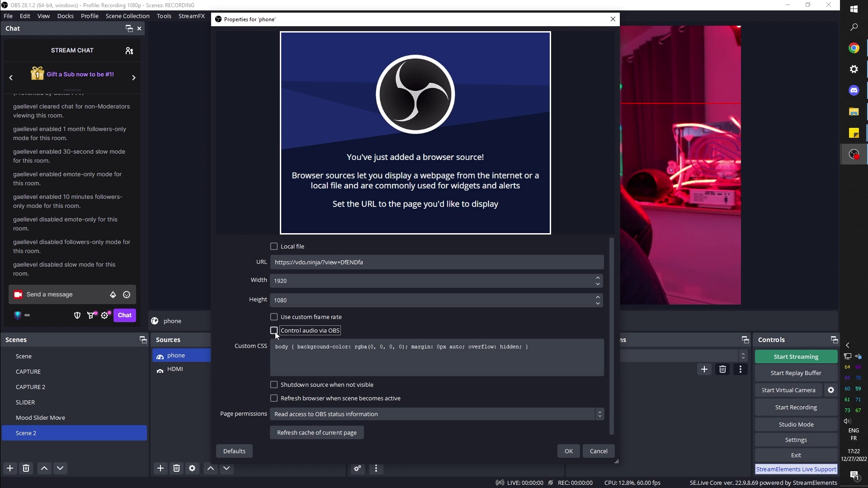
left_click(568, 451)
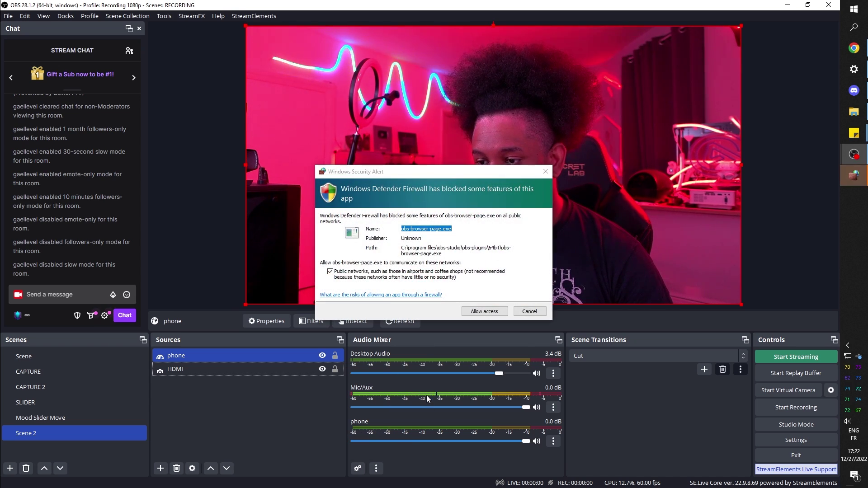
- Allow the browser page through the firewall, mute Mic/Aux, and lower phone audio to -11.1 dB
left_click(481, 312)
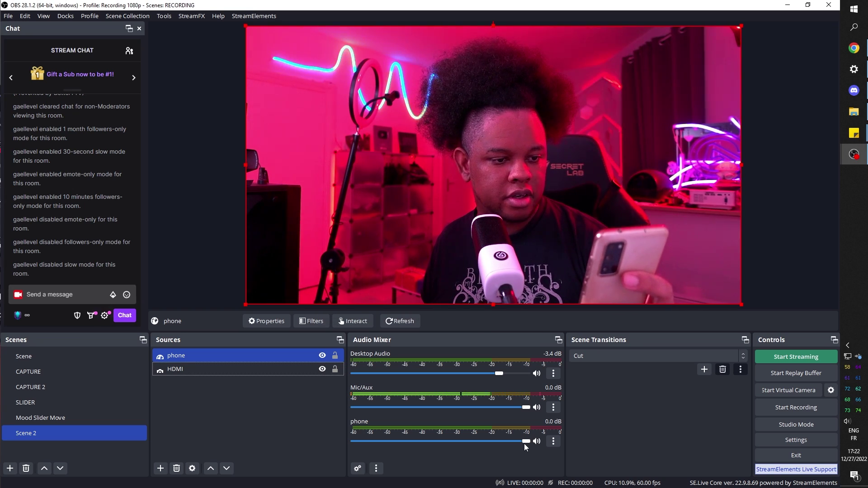
left_click_drag(526, 442, 463, 442)
left_click(533, 408)
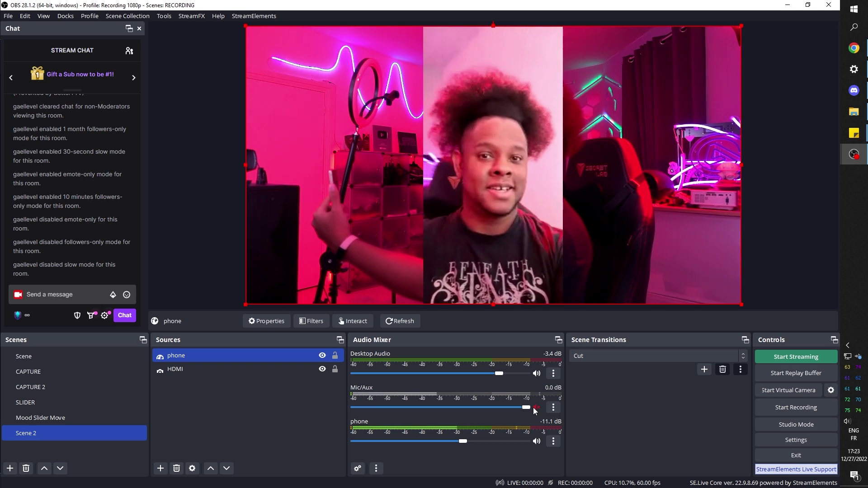
- Unmute Mic/Aux, mute the phone audio, and reopen the phone source's properties
left_click(322, 356)
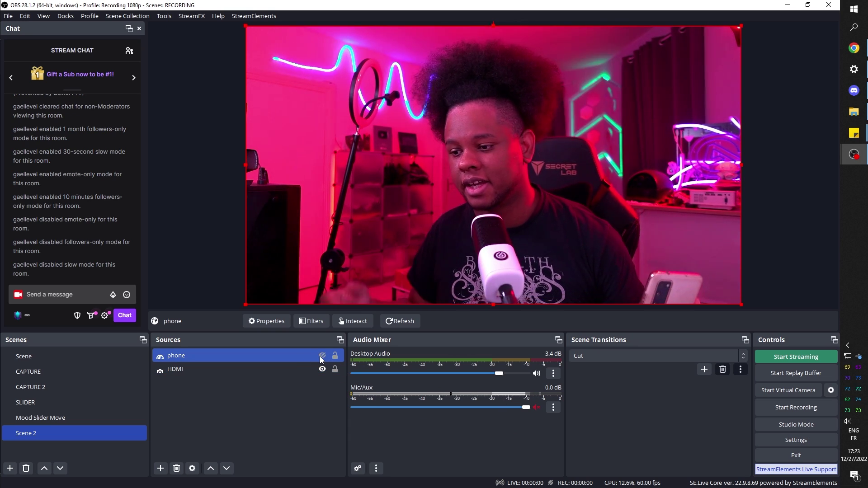
left_click(535, 408)
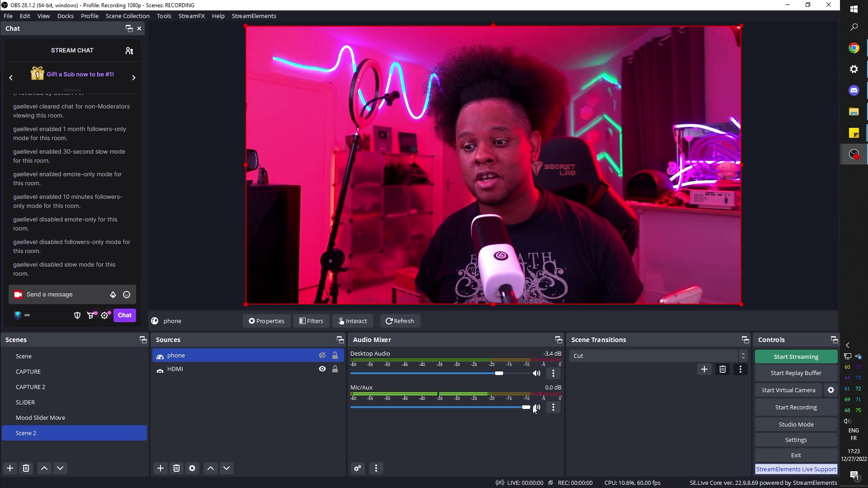
left_click(340, 371, "ctrl")
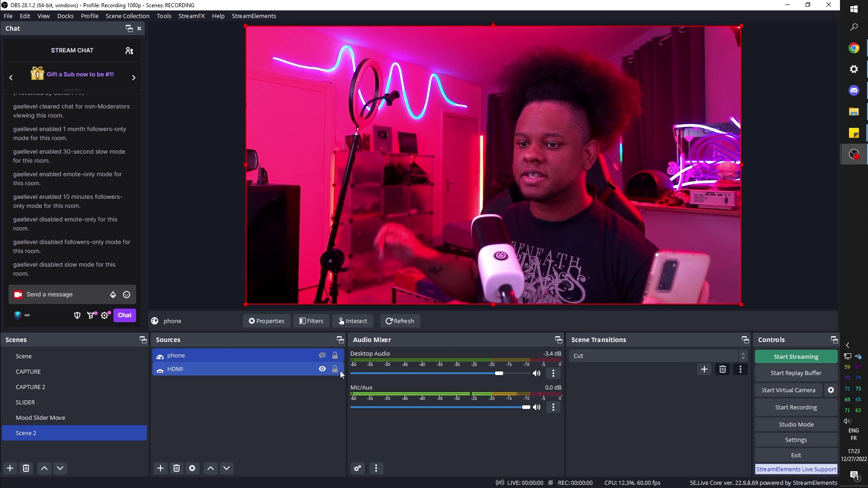
left_click(285, 356)
left_click(322, 356)
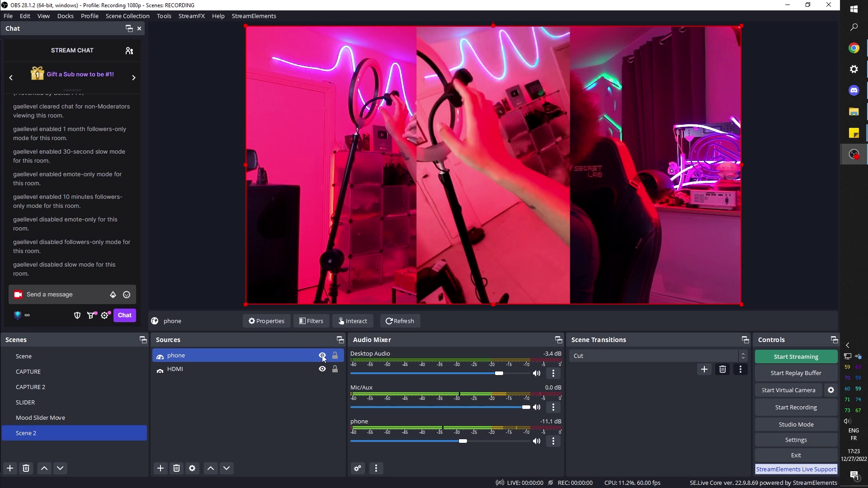
left_click(536, 442)
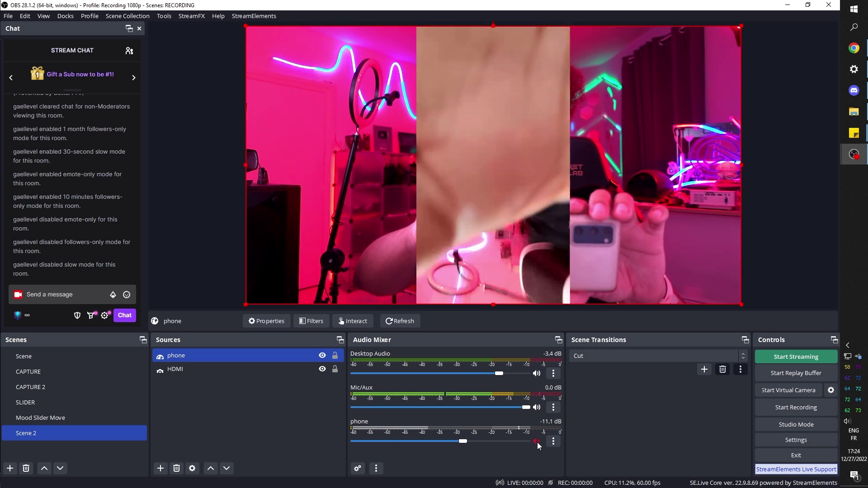
left_click(266, 321)
left_click_drag(258, 42, 297, 27)
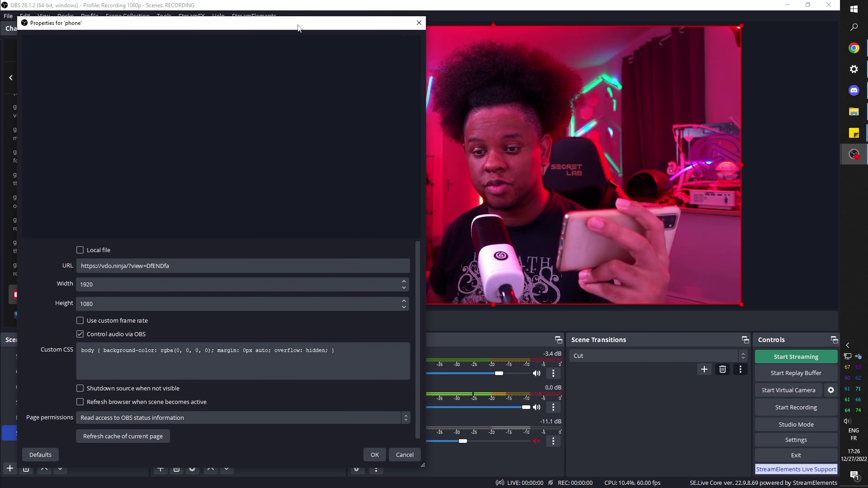
left_click_drag(147, 266, 171, 267)
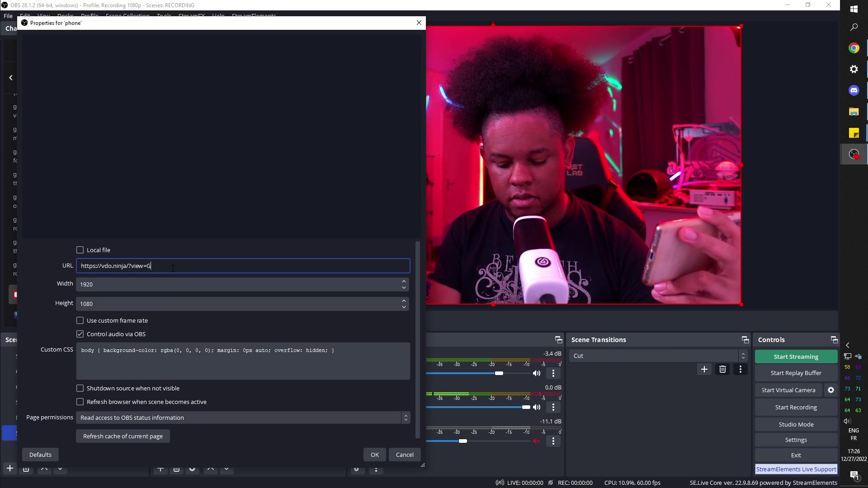
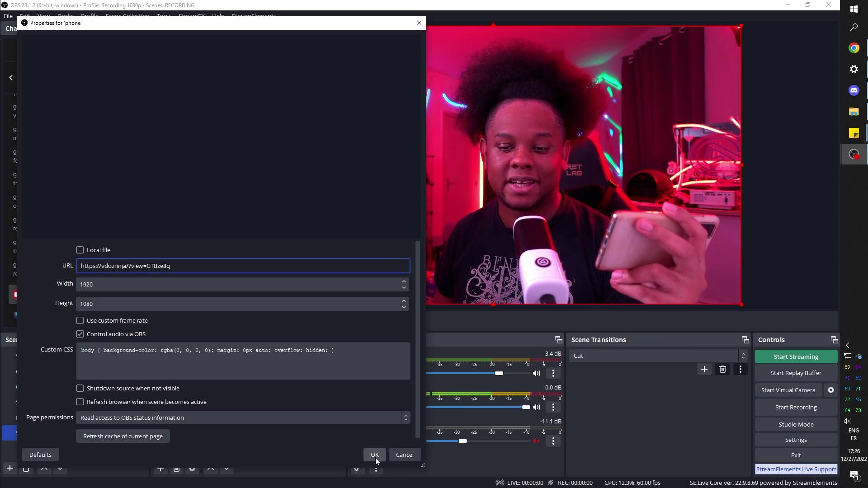
left_click(375, 455)
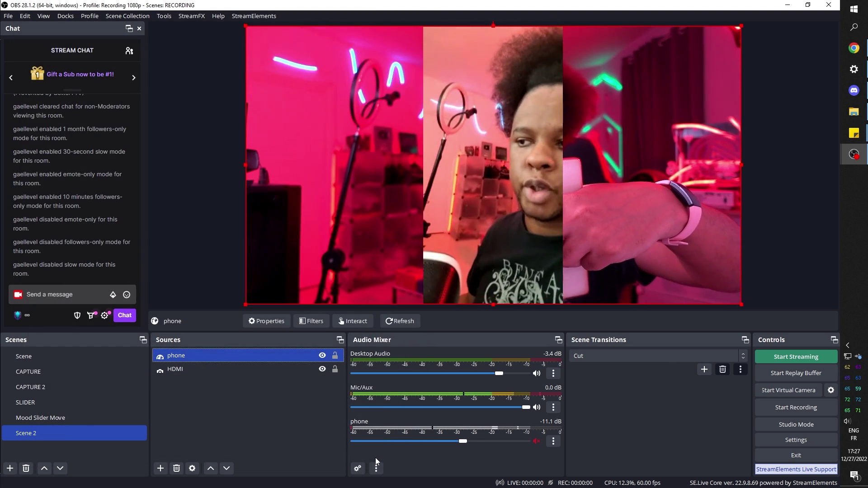
- Rotate the phone feed 90 degrees, move it up, and resize the source to 1080×1920
right_click(179, 358)
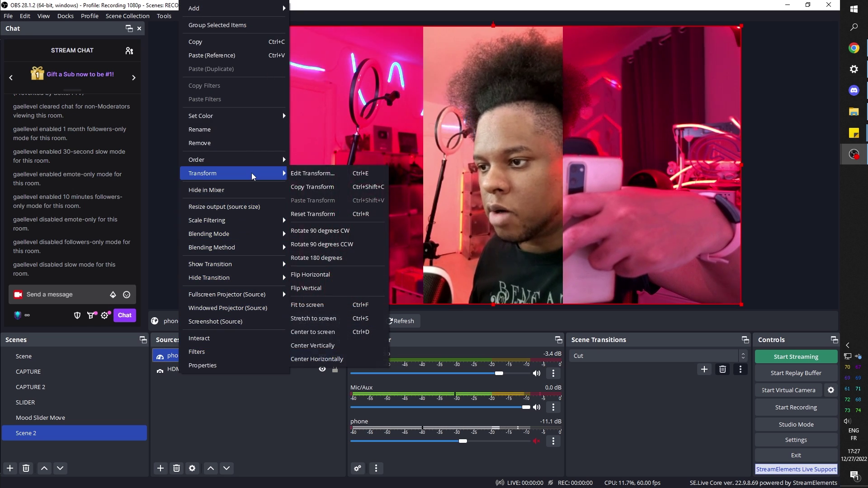
mouse_move(203, 174)
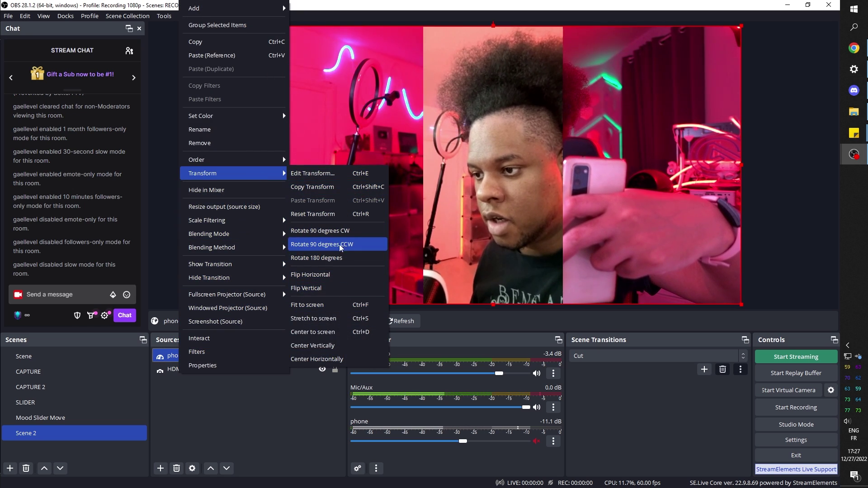
left_click(341, 231)
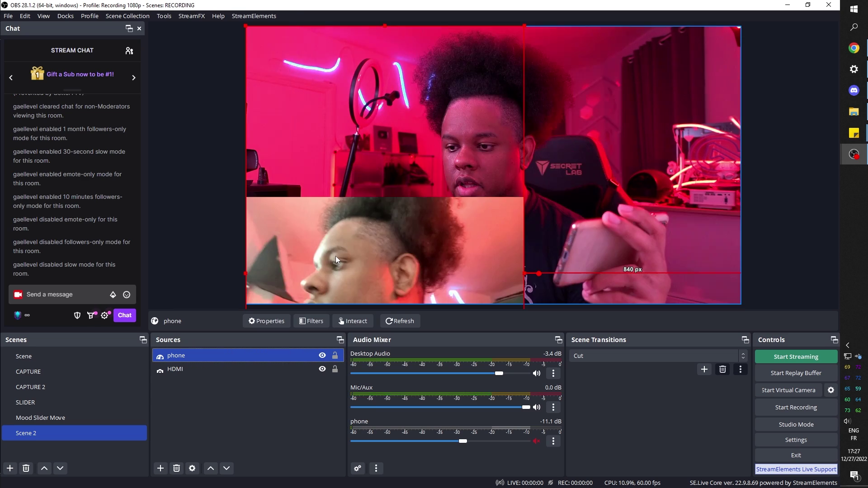
mouse_move(344, 257)
left_mouse_down()
mouse_move(350, 112)
mouse_move(351, 124)
mouse_move(380, 130)
left_mouse_up()
double_click(187, 357)
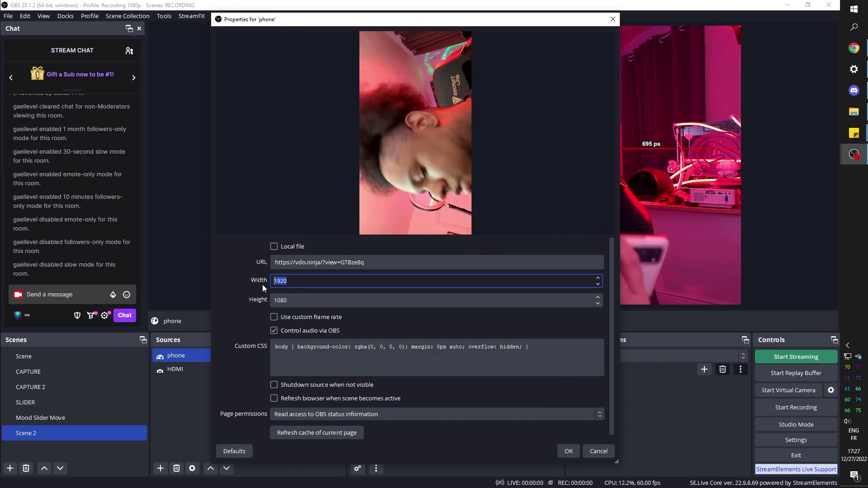
type("1080")
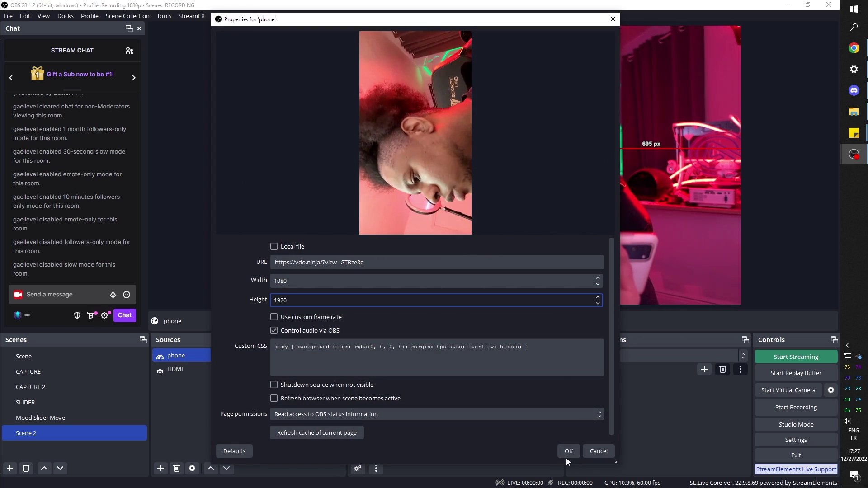
left_click(569, 451)
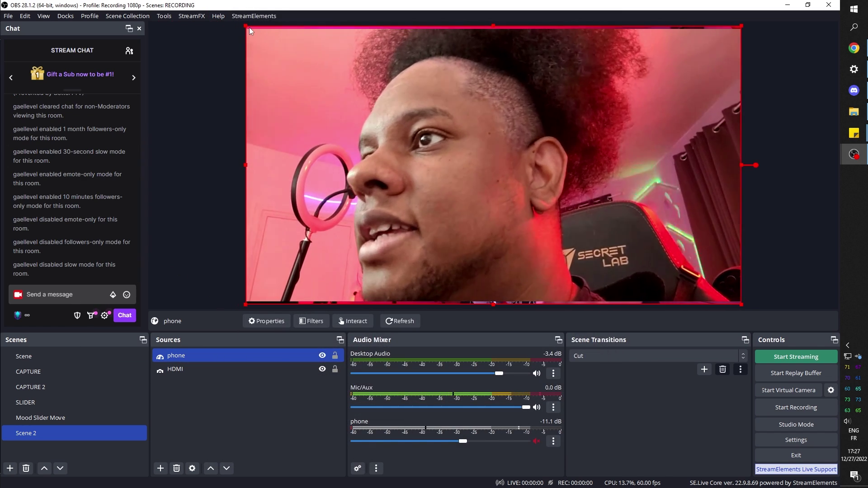
- Stretch the phone feed outward from its top-left corner, then toggle its visibility several times
left_click_drag(246, 27, 242, 21)
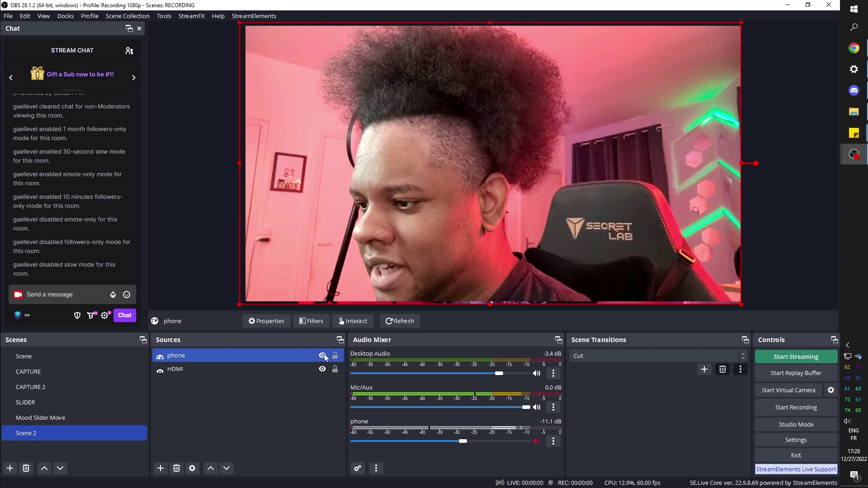
left_click(323, 357)
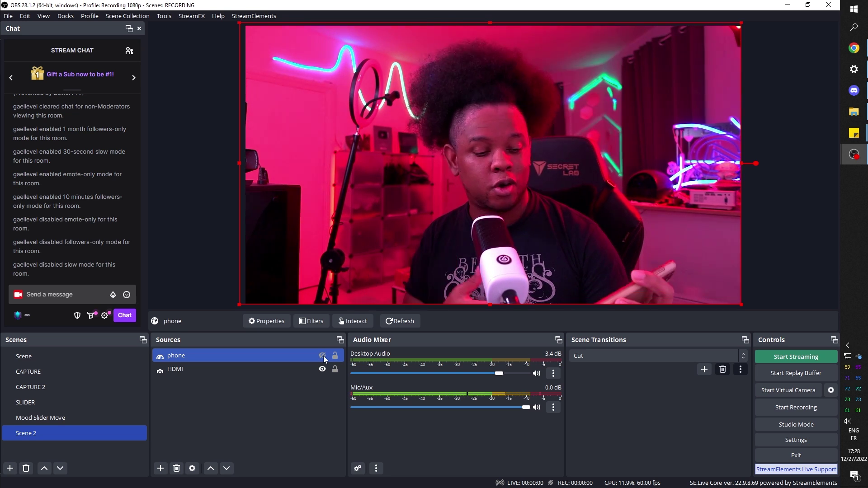
left_click(322, 356)
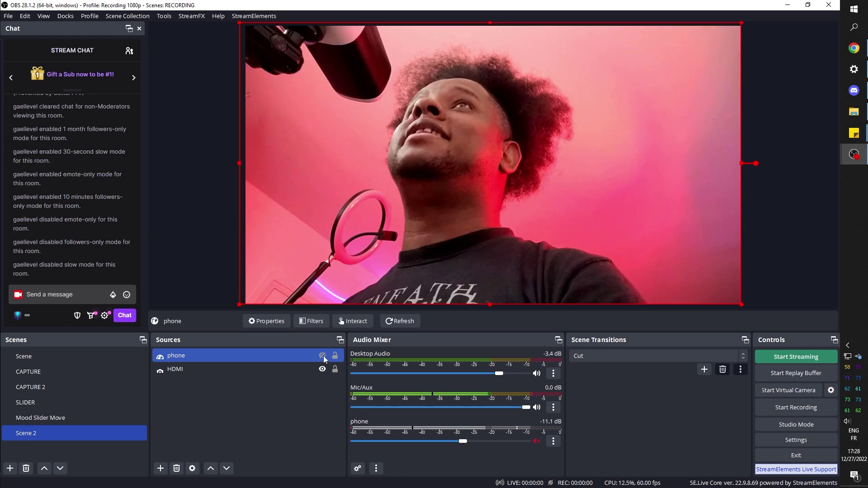
left_click(323, 356)
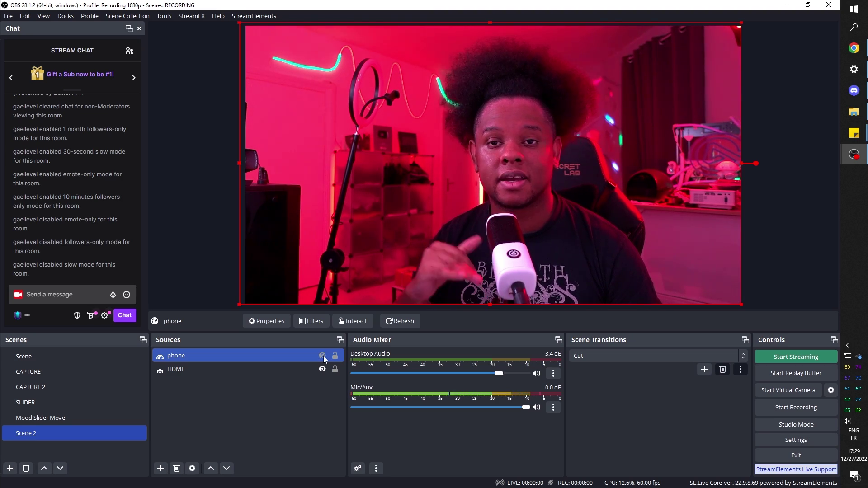
left_click(324, 356)
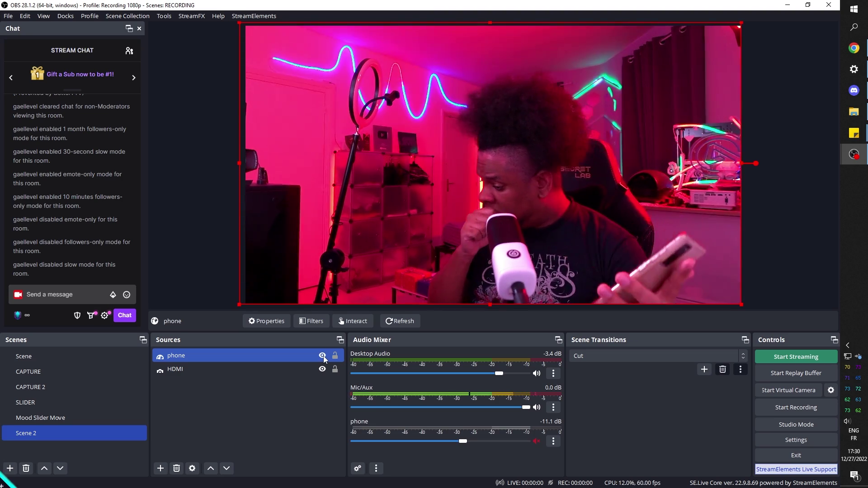